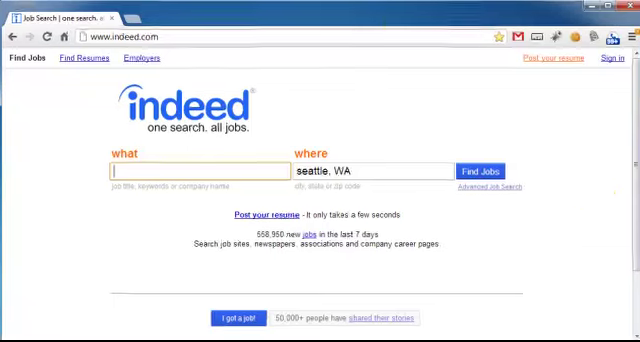
Open Indeed's Job Seeker Sign In page from the Sign in link at the top right.
{"action": "left_click", "coordinate": [165, 36]}
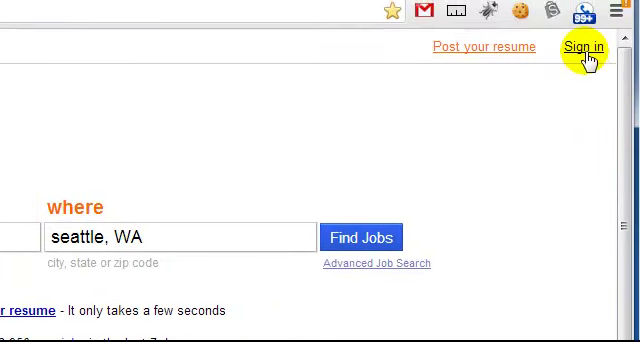
{"action": "left_click", "coordinate": [584, 47]}
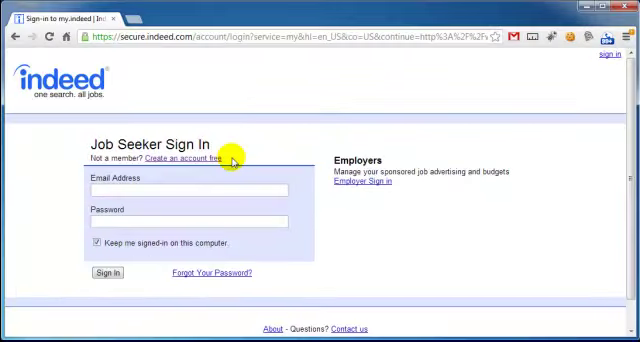
Open 'Create an account free' to show the empty email and password registration form.
{"action": "left_click", "coordinate": [215, 158]}
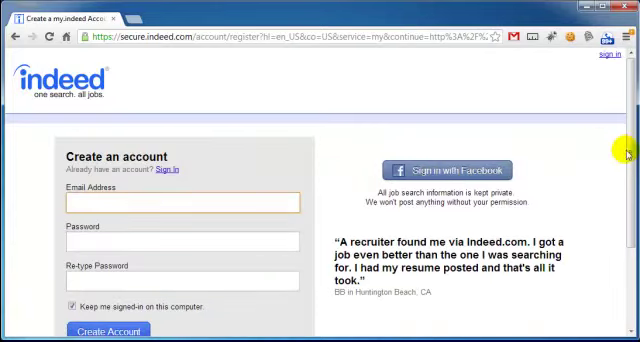
{"action": "left_click_drag", "start_coordinate": [630, 152], "coordinate": [630, 220]}
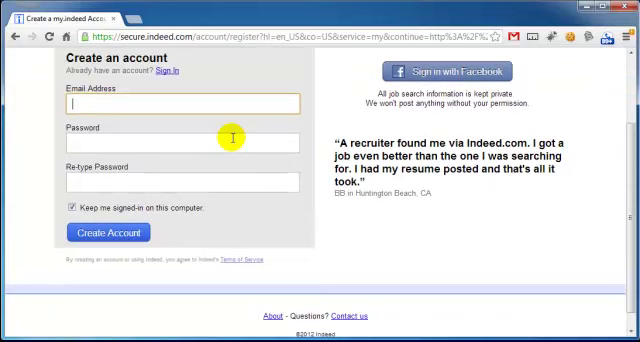
{"action": "left_click", "coordinate": [122, 86]}
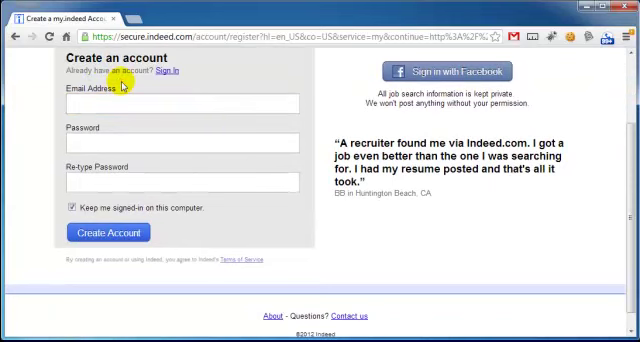